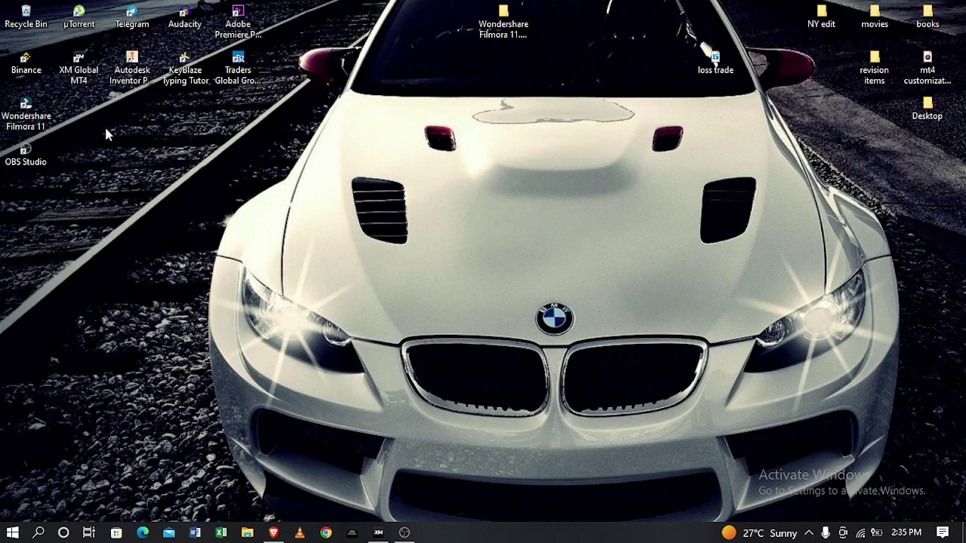
Step: Launch XM Global MT4 and pan the AUDUSD M30 chart through newer and older bars
click(80, 79)
double_click(81, 75)
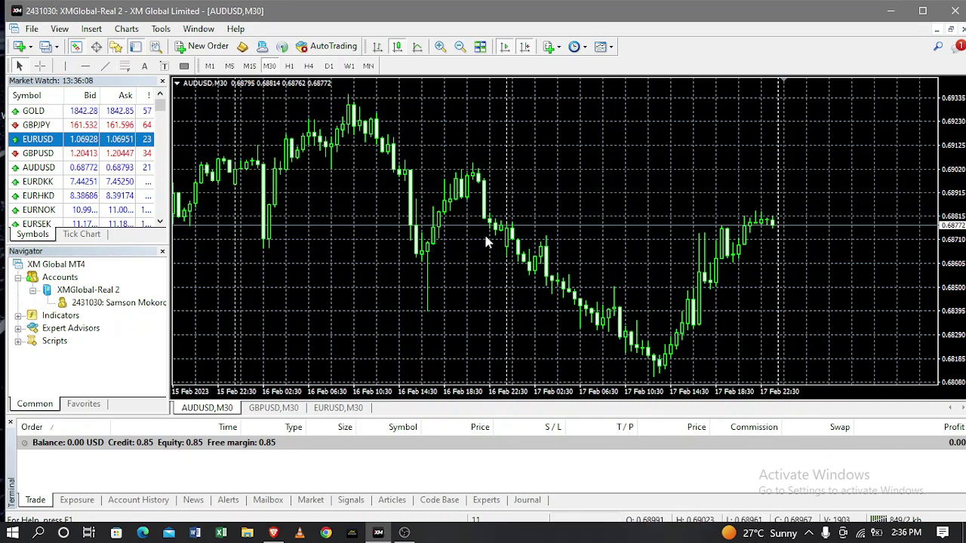
scroll(658, 210, up, 5)
drag(658, 209, 265, 210)
drag(345, 215, 246, 224)
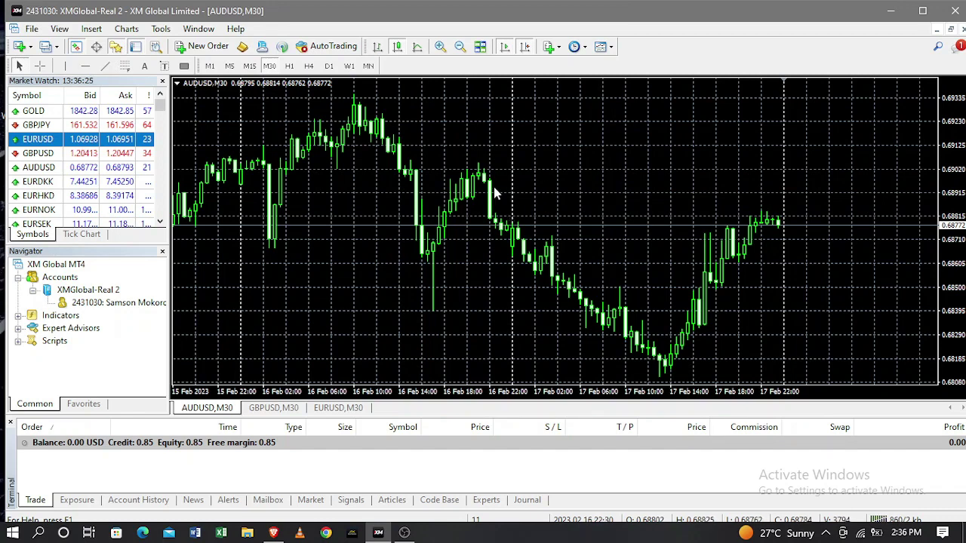
Step: Open the AUDUSD,M30 chart Properties, glance at Common, and return to the Colors settings
right_click(540, 192)
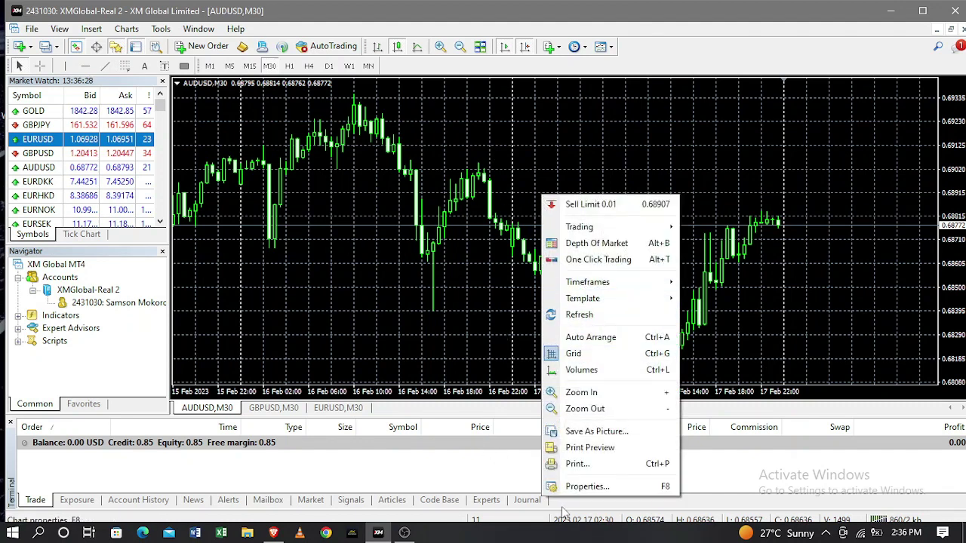
click(585, 486)
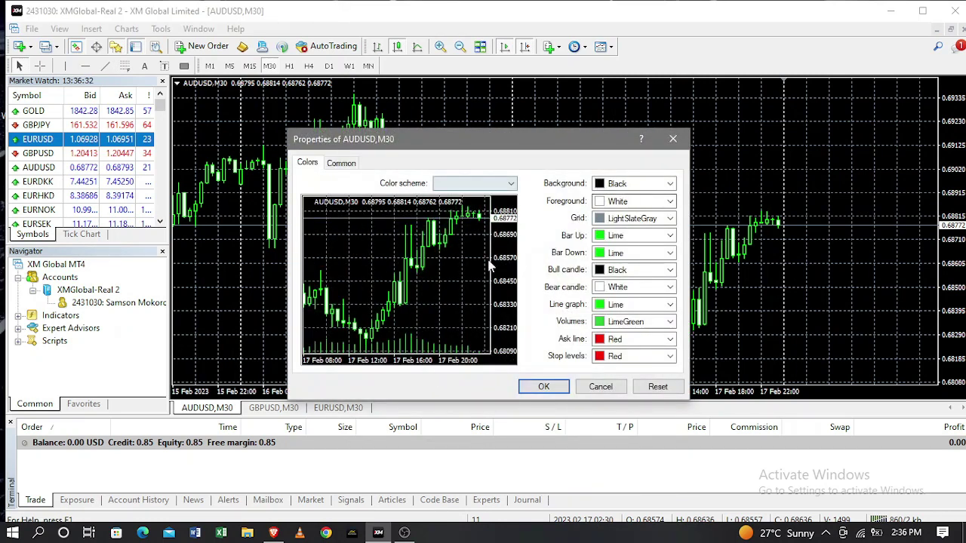
click(348, 165)
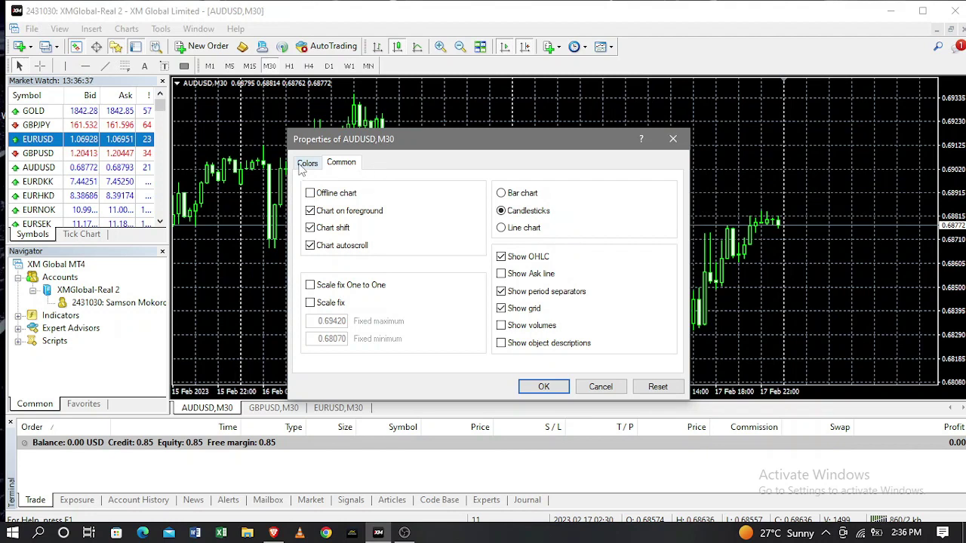
click(306, 164)
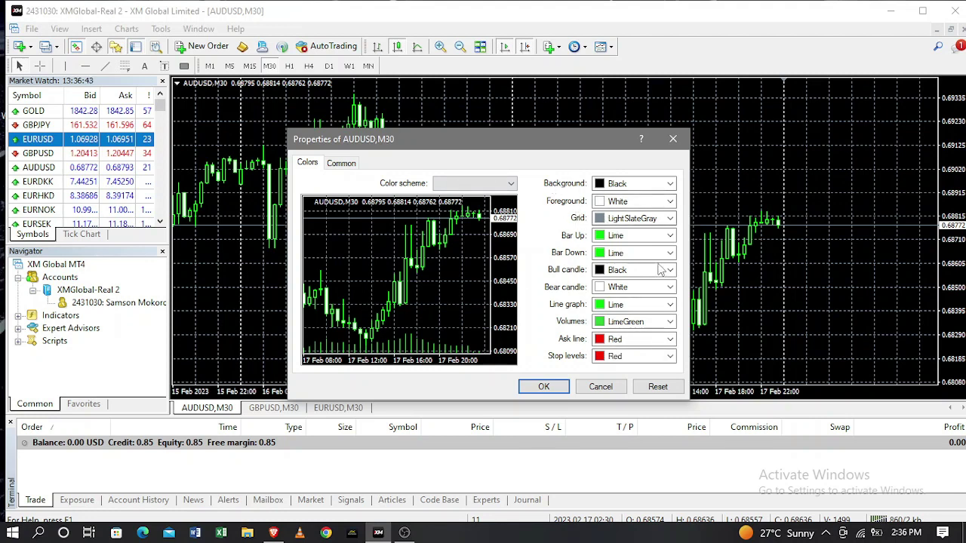
Step: Set the chart Background to White and the Foreground to MediumBlue
click(600, 191)
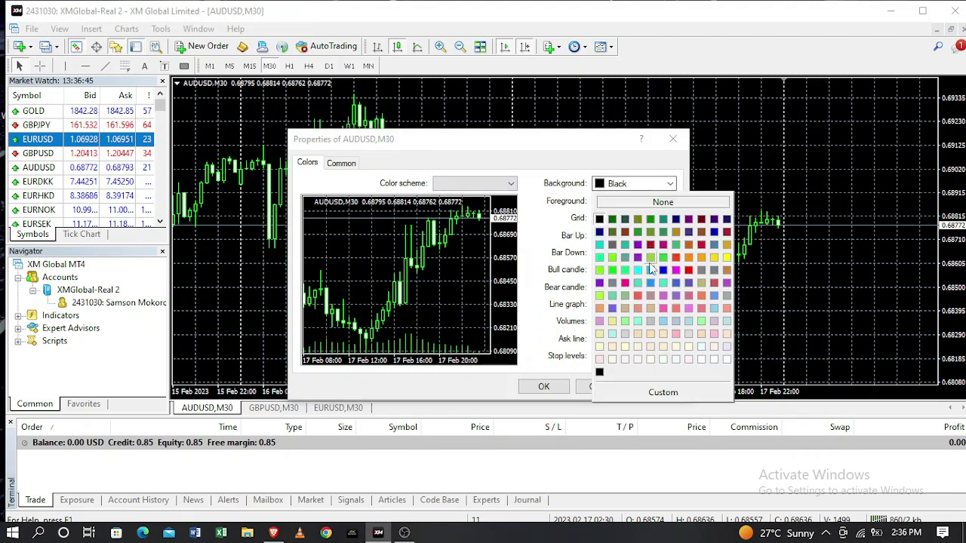
click(726, 359)
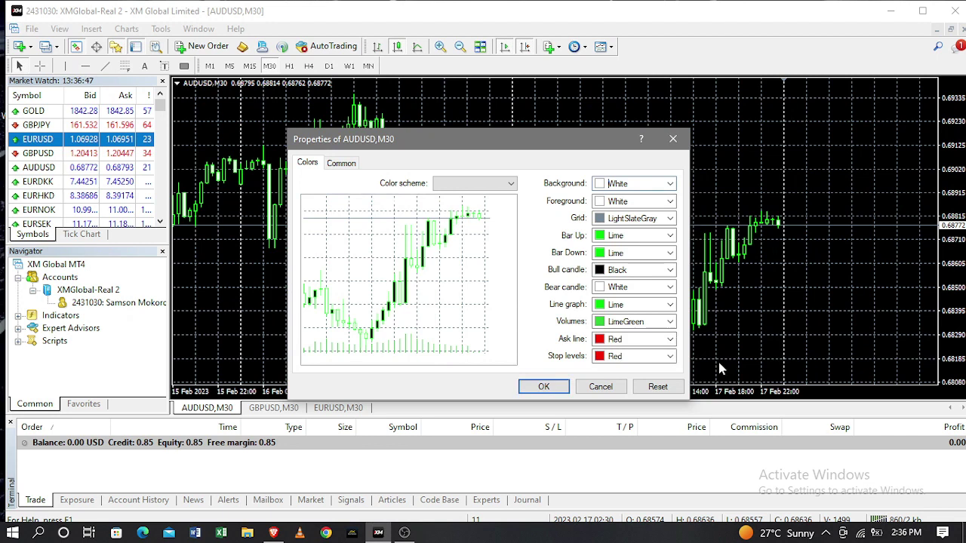
click(603, 203)
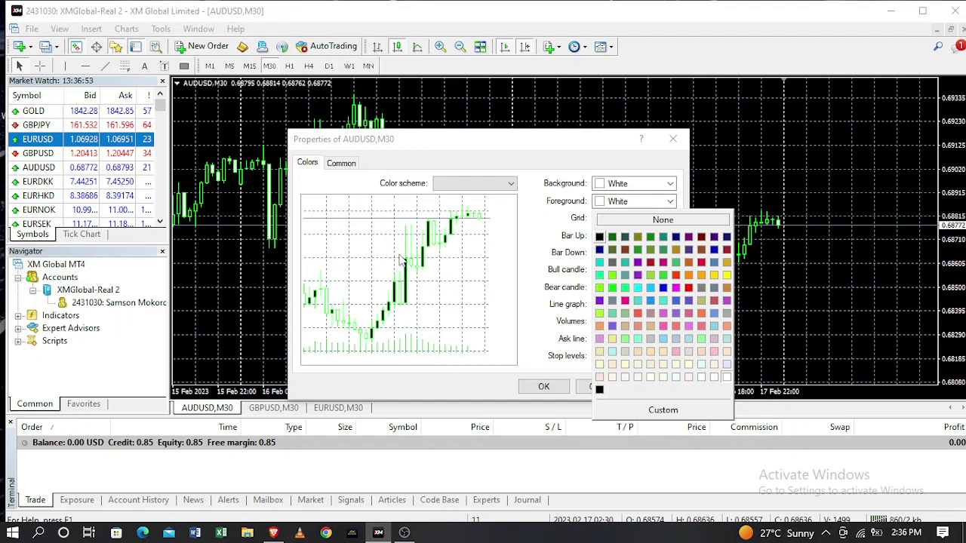
click(714, 252)
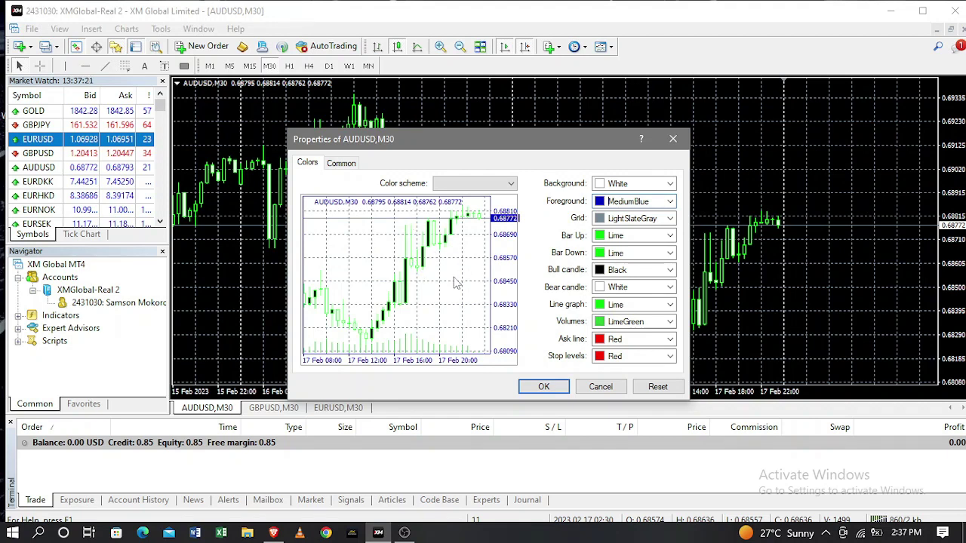
Step: Keep Bar Up as Lime and set Bar Down to Red
click(601, 238)
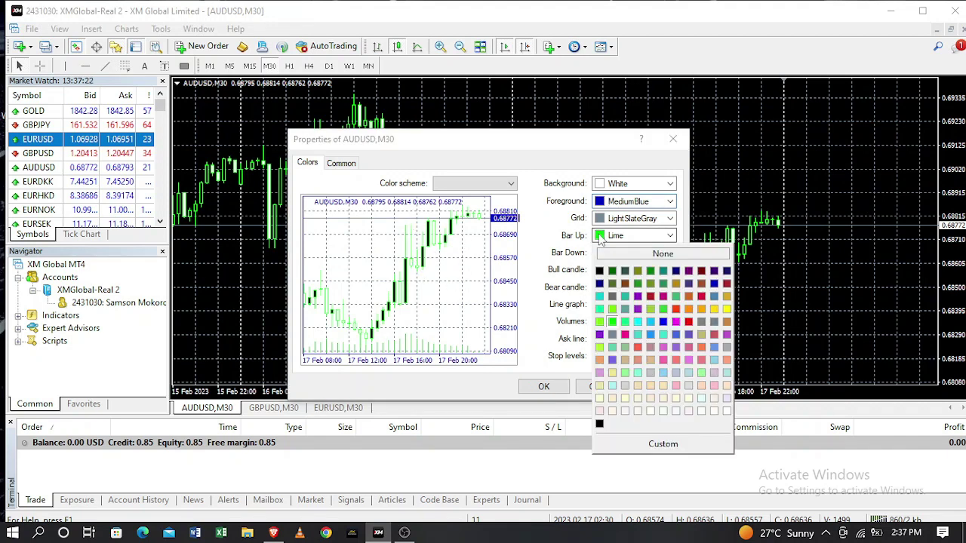
click(535, 220)
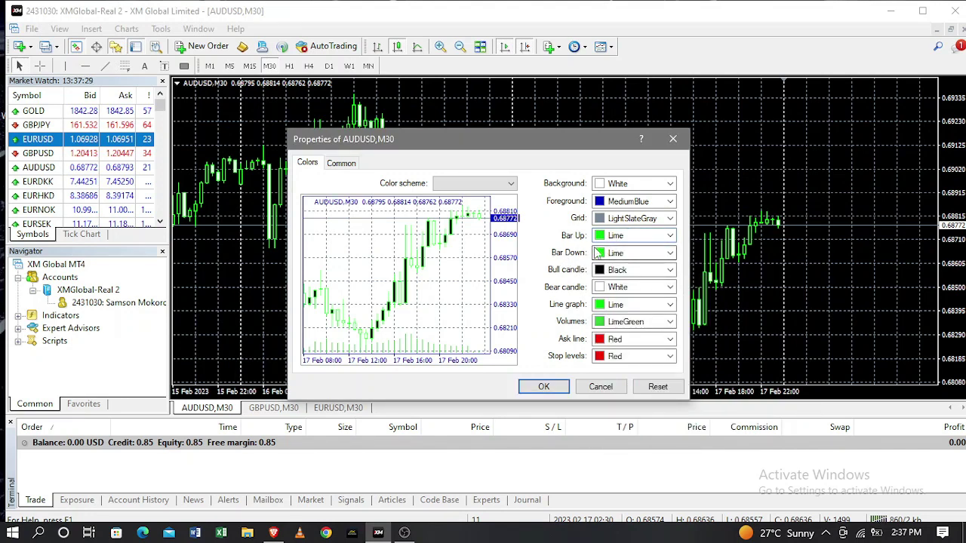
click(604, 257)
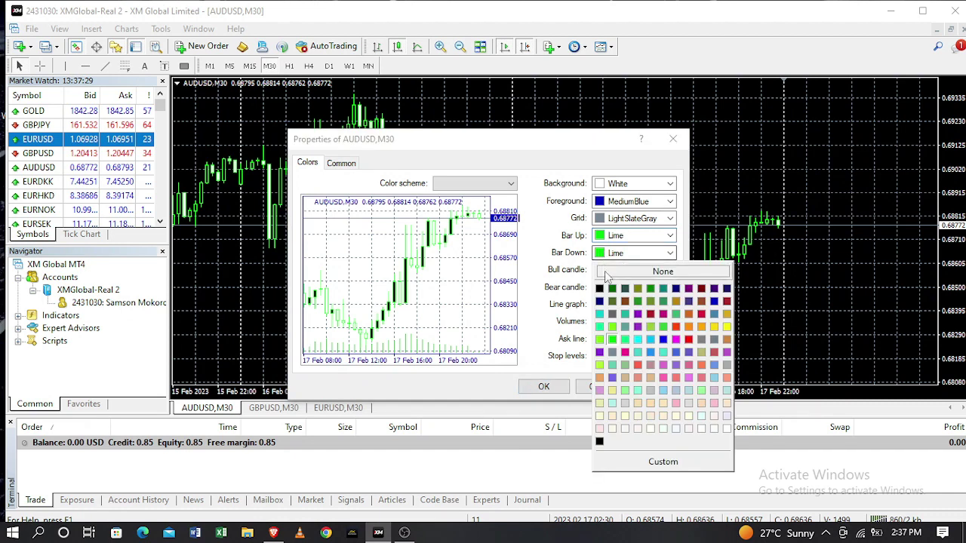
click(691, 345)
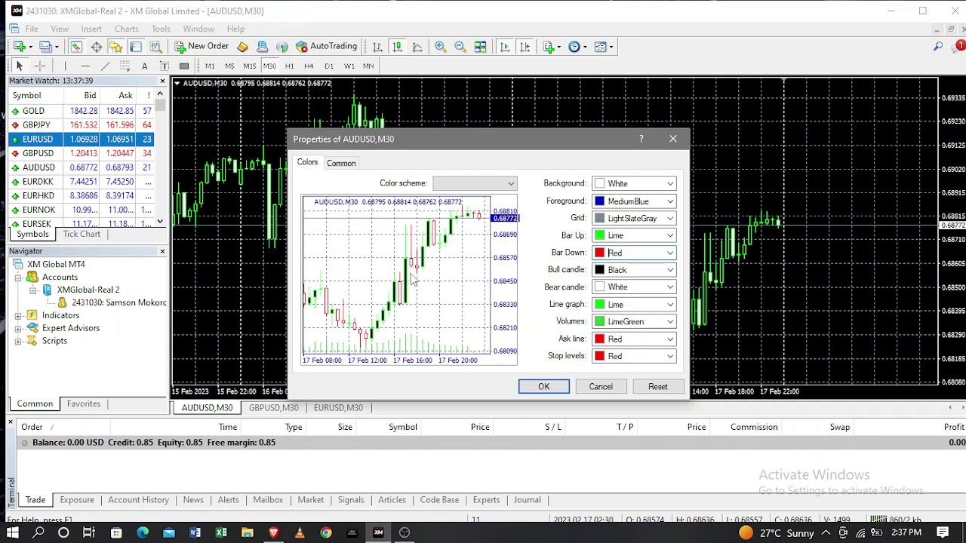
Step: Set Bull candle to DarkGreen and Bear candle to Red
click(600, 272)
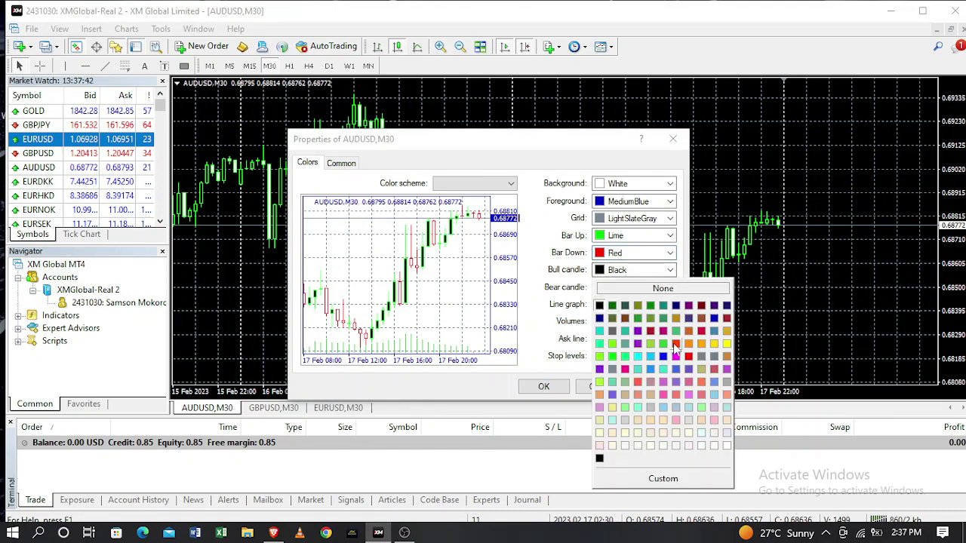
click(613, 306)
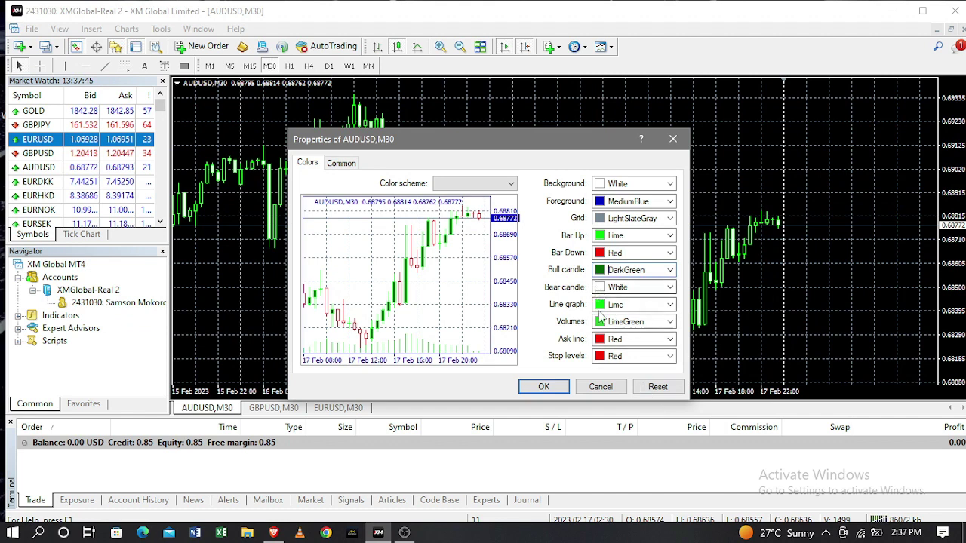
click(608, 291)
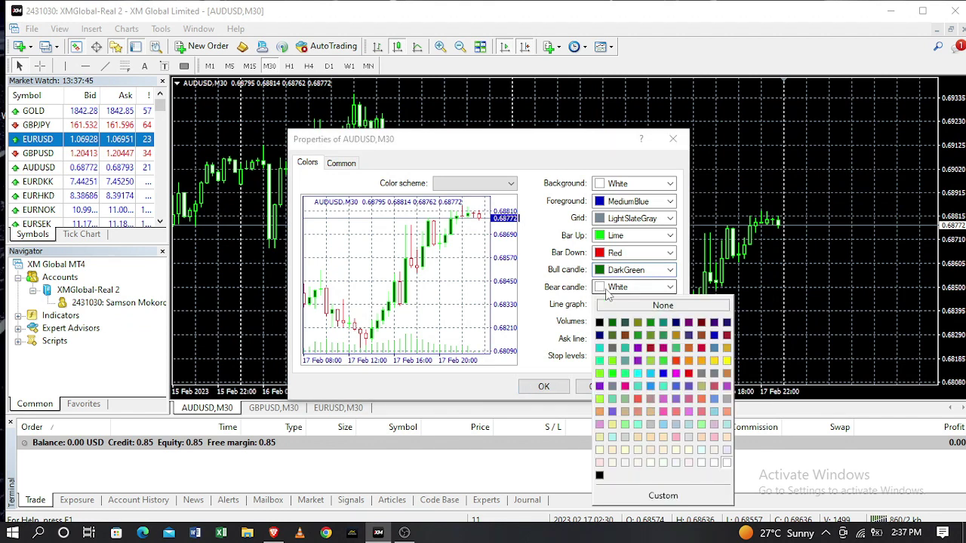
click(688, 373)
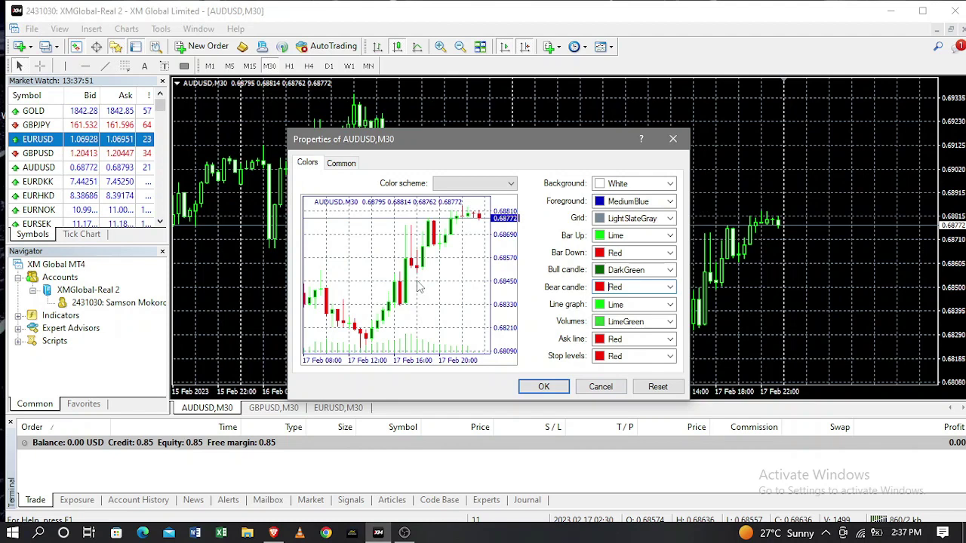
Step: Apply the new colours and pan the AUDUSD chart to review the restyled candles
click(545, 387)
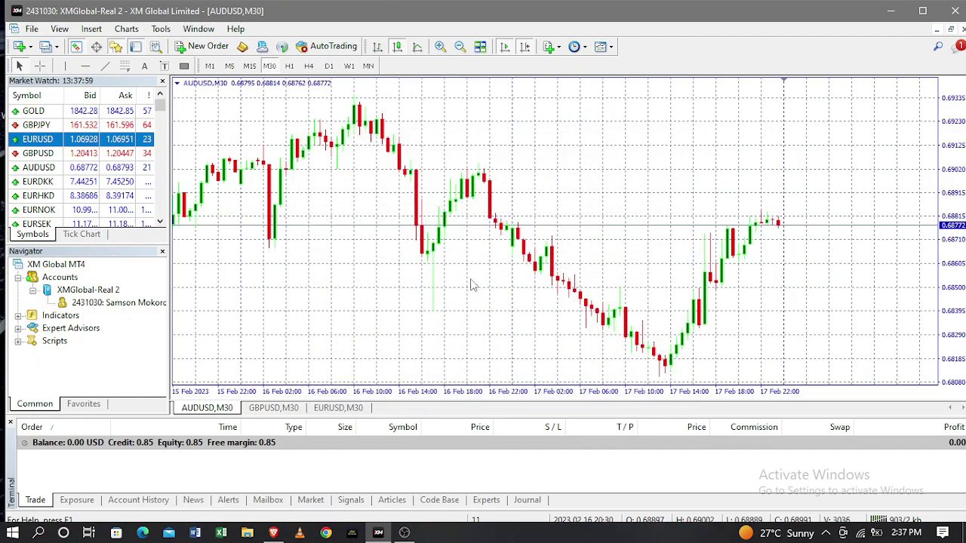
drag(272, 263, 242, 175)
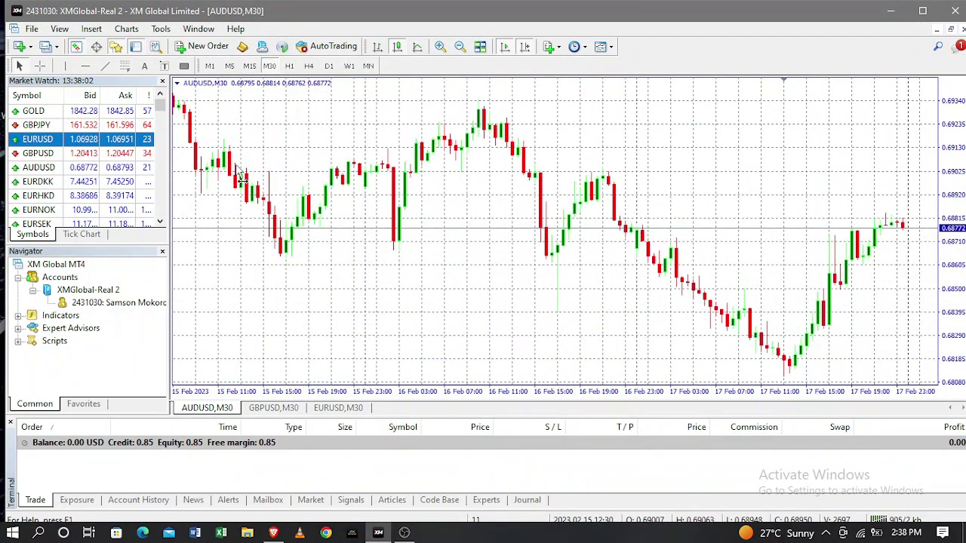
drag(571, 215, 446, 234)
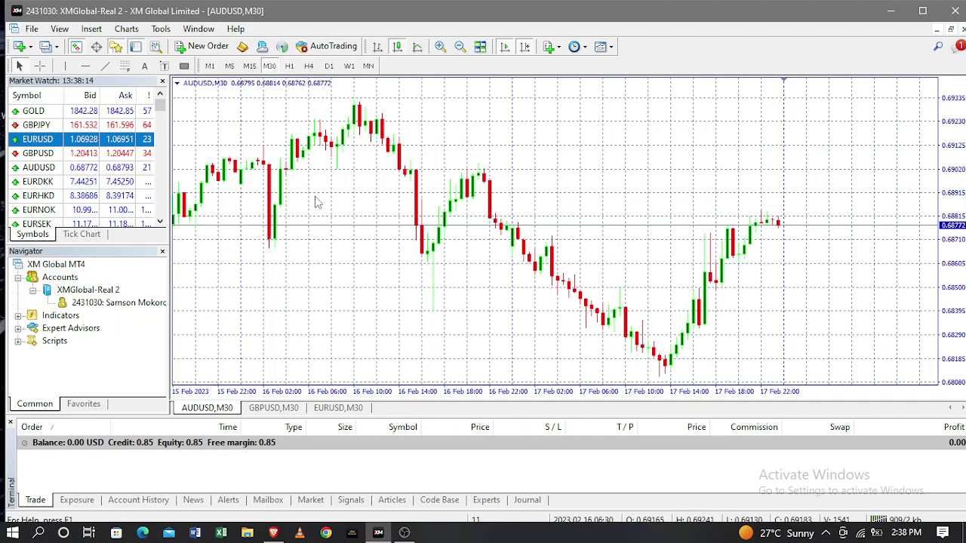
mouse_move(373, 189)
mouse_down()
mouse_move(502, 193)
mouse_move(381, 193)
mouse_up()
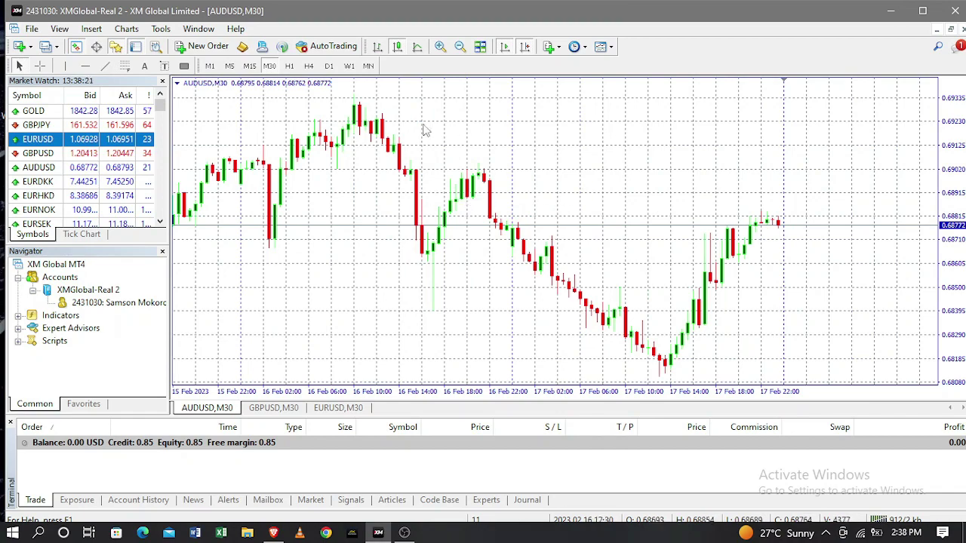
drag(312, 209, 317, 261)
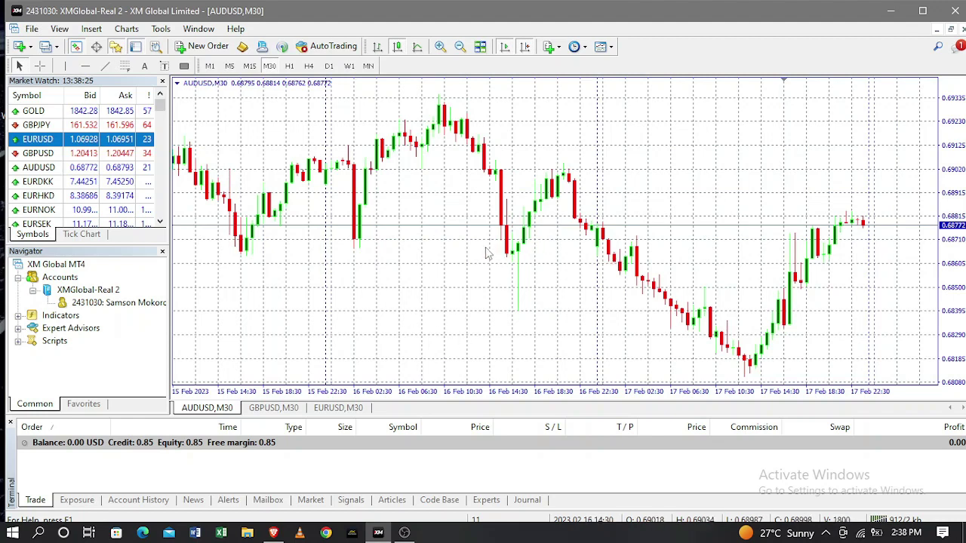
right_click(574, 199)
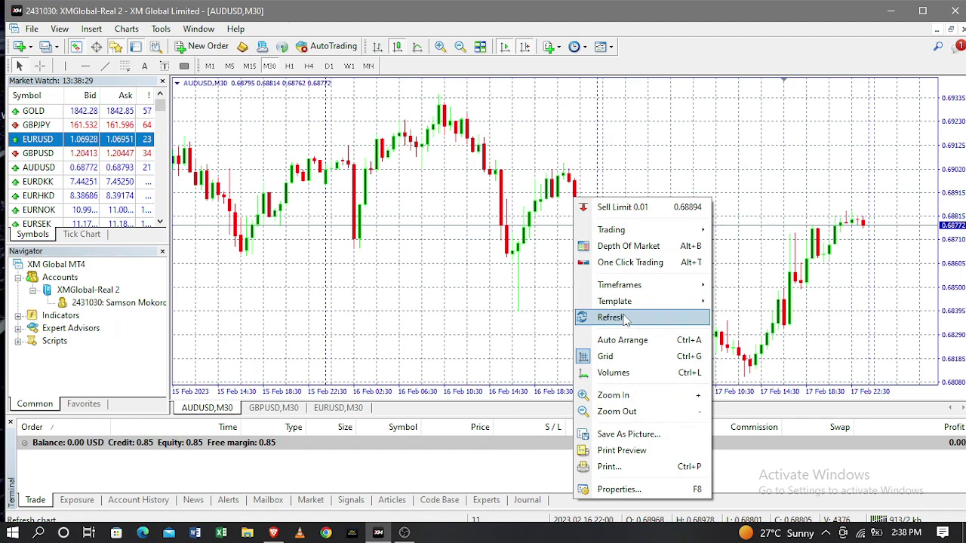
Step: Save the chart's look as the default.tpl template, overwriting the existing one
mouse_move(657, 302)
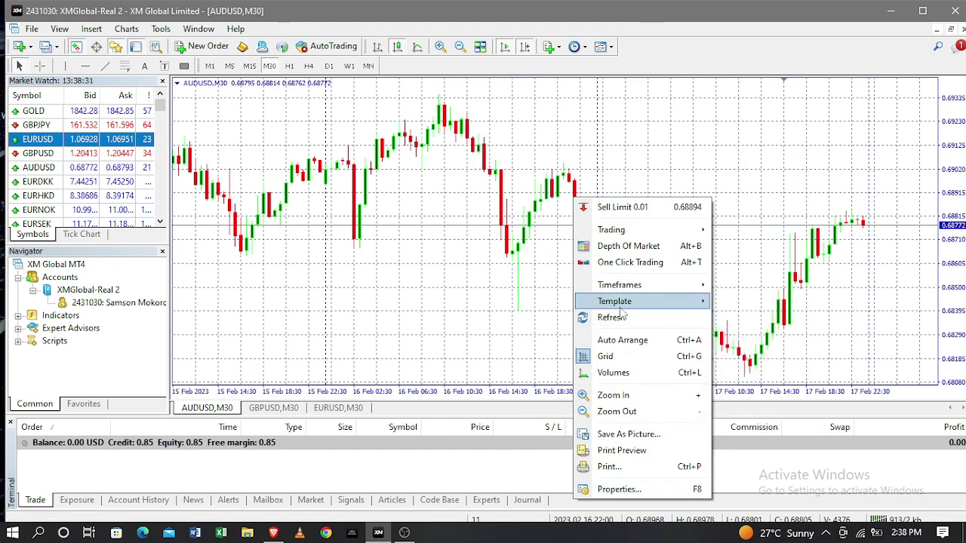
click(761, 302)
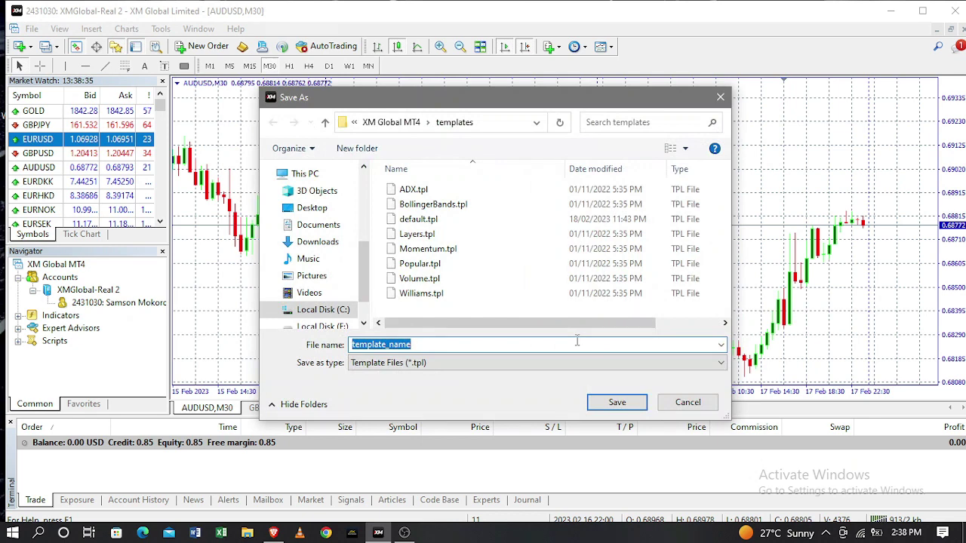
text(defa)
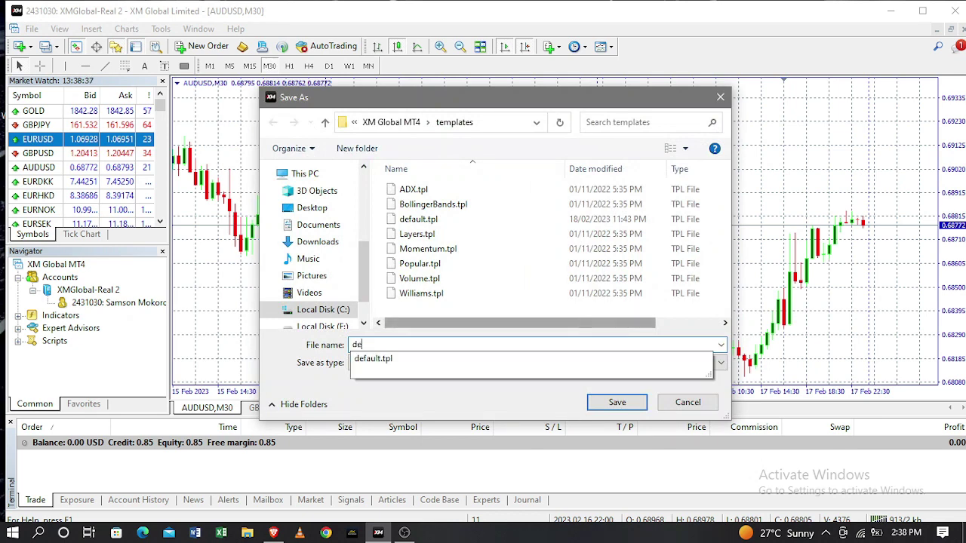
click(388, 360)
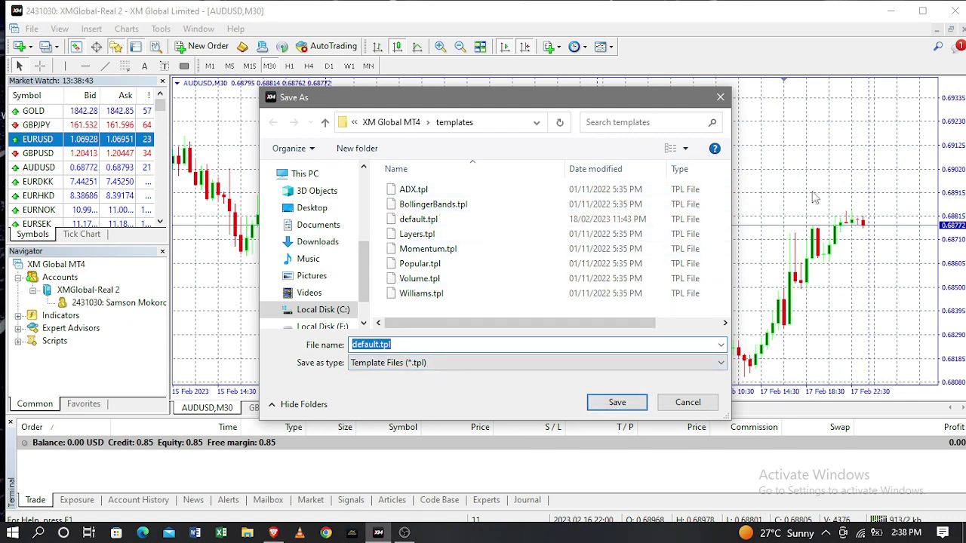
click(613, 401)
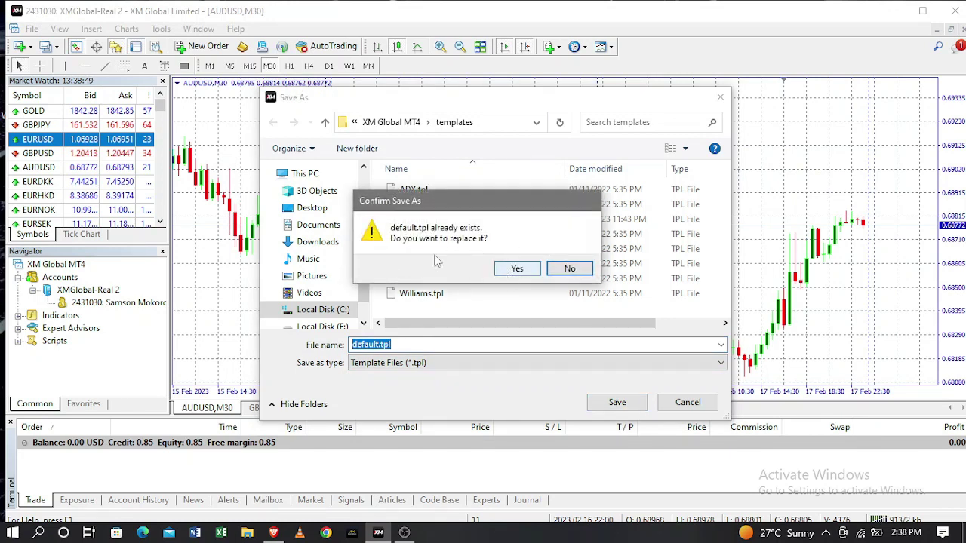
click(517, 270)
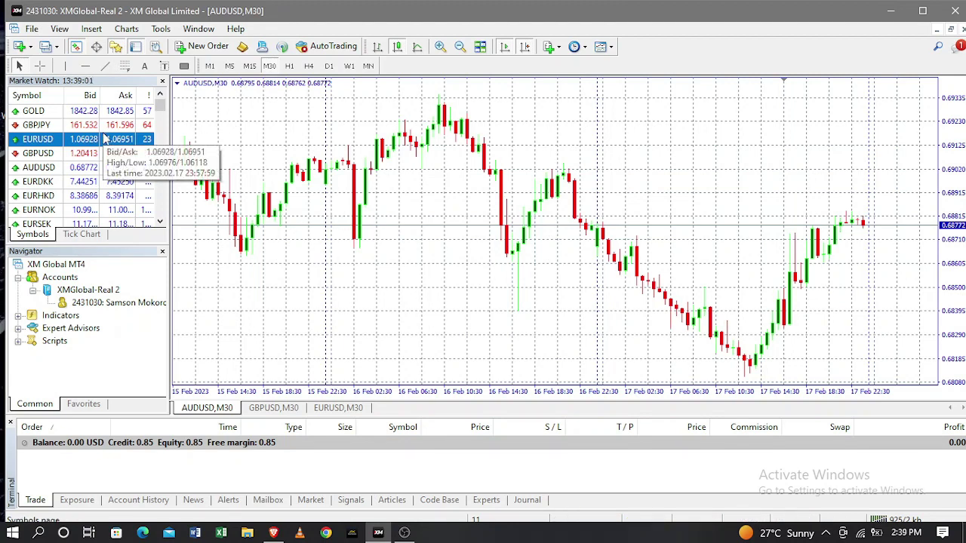
Step: Open a new GOLD M30 chart from Market Watch, review it, then switch to GBPUSD,M30
click(43, 114)
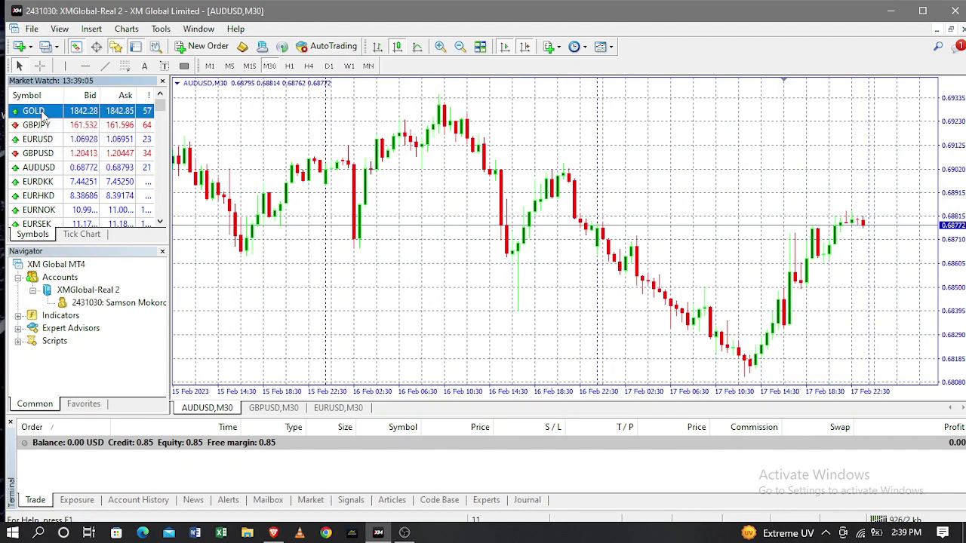
right_click(43, 113)
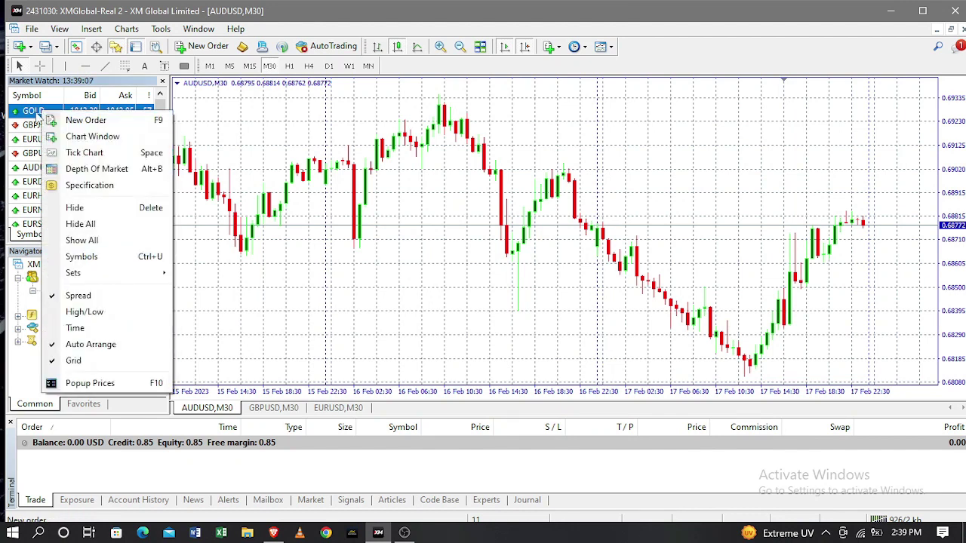
click(73, 142)
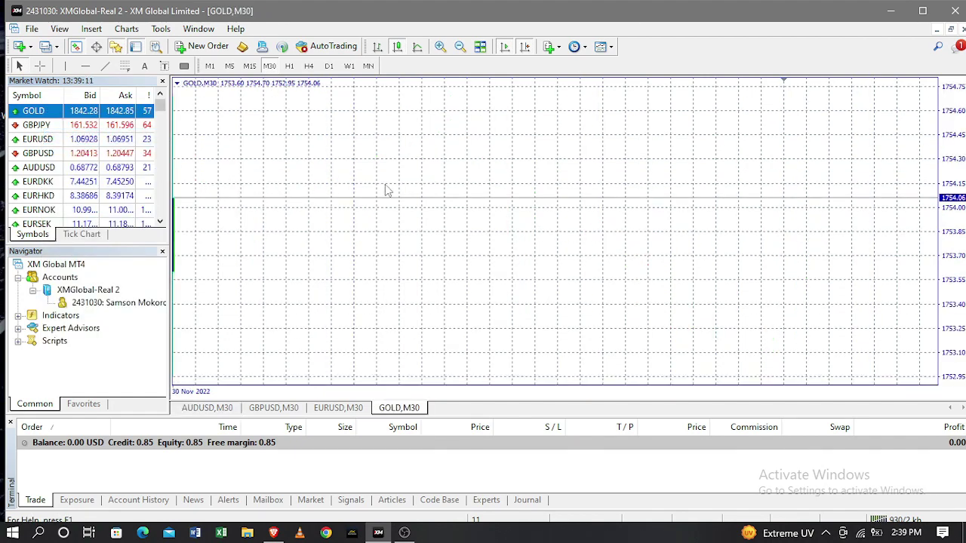
drag(315, 218, 271, 211)
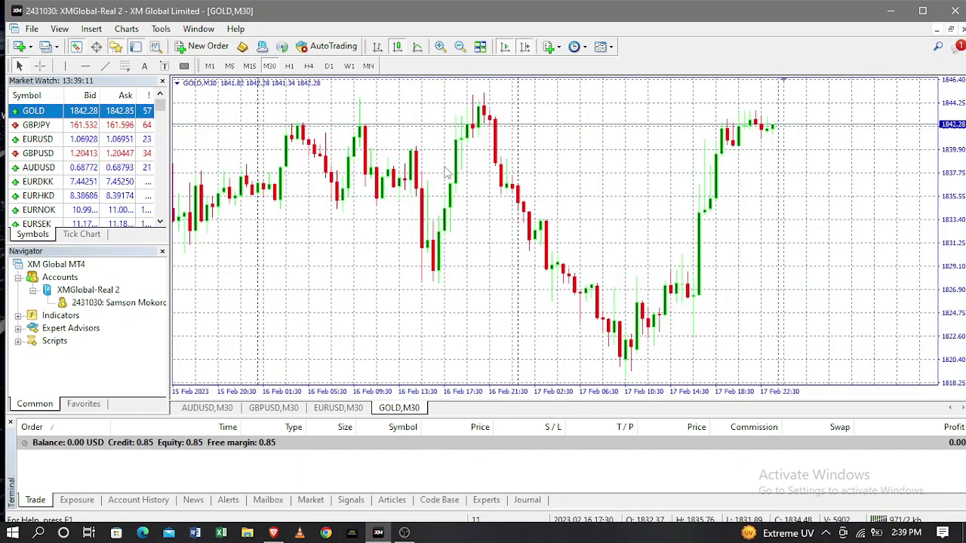
drag(380, 206, 416, 218)
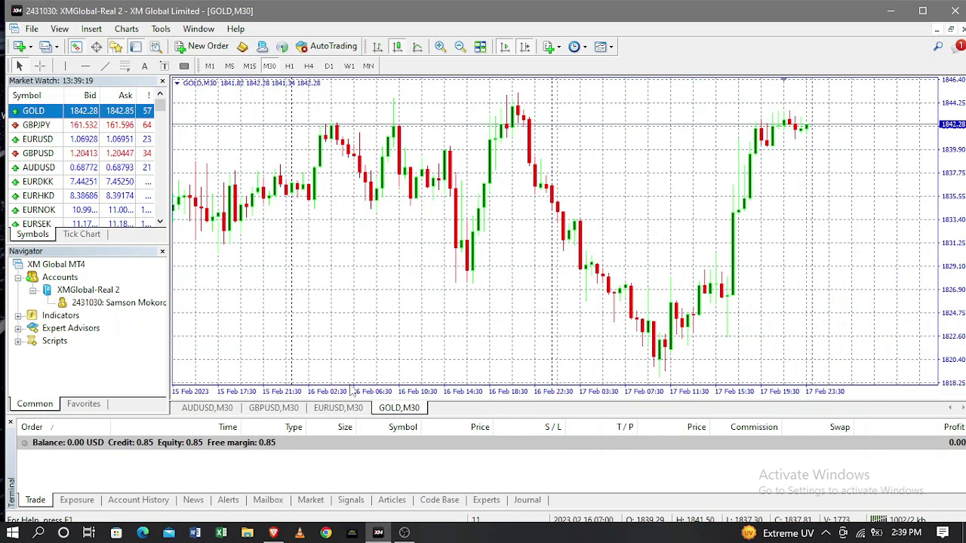
click(275, 407)
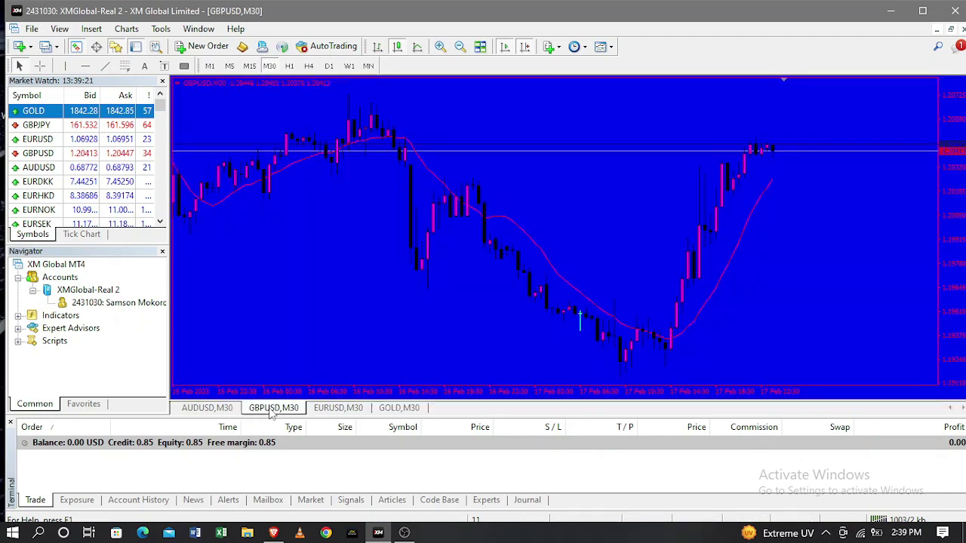